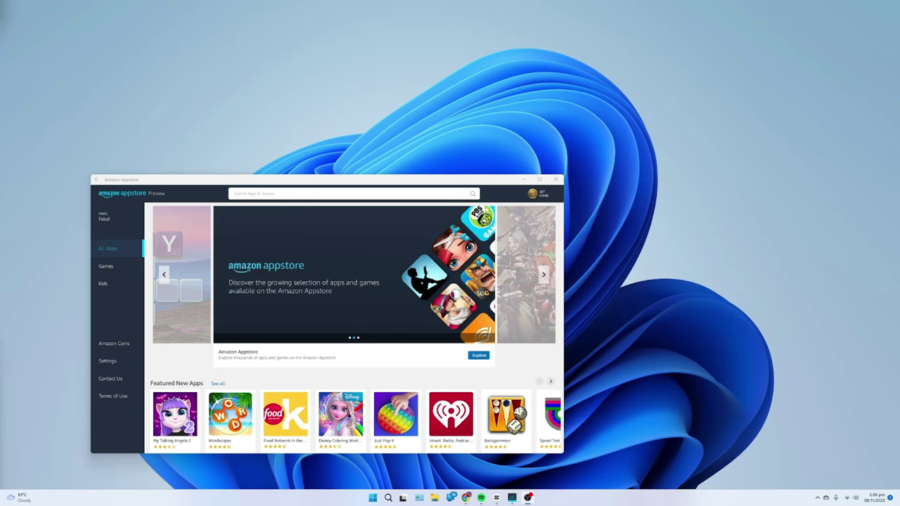
Search the Start menu for 'sys' and open Windows Settings on its System page
{"action": "left_click", "coordinate": [374, 499]}
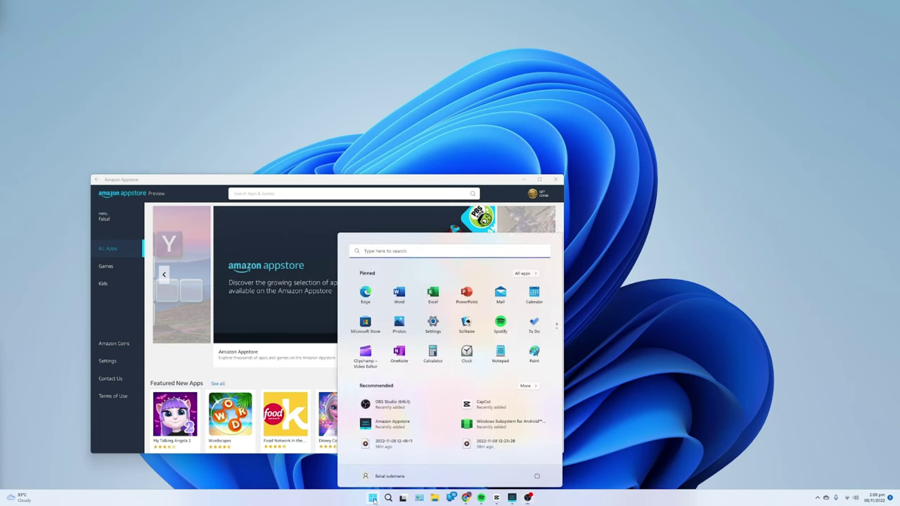
{"action": "left_click", "coordinate": [434, 250]}
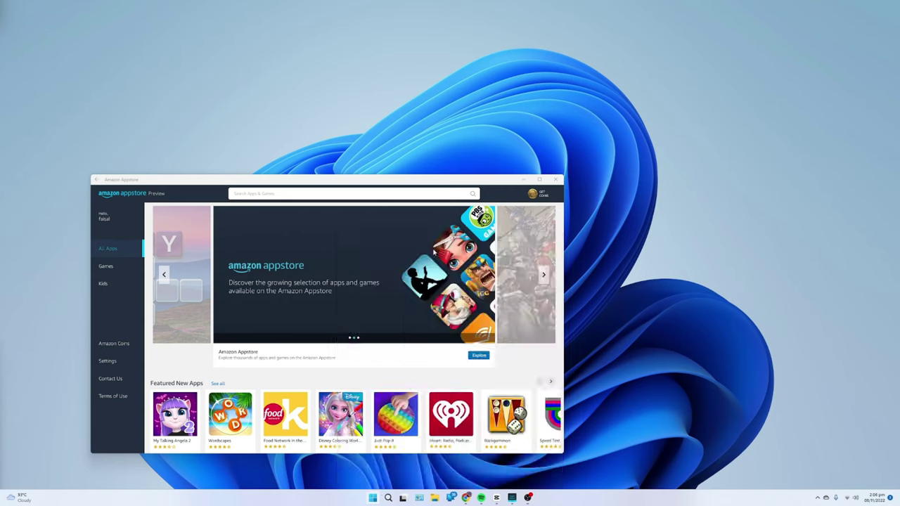
{"action": "type", "text": "sys"}
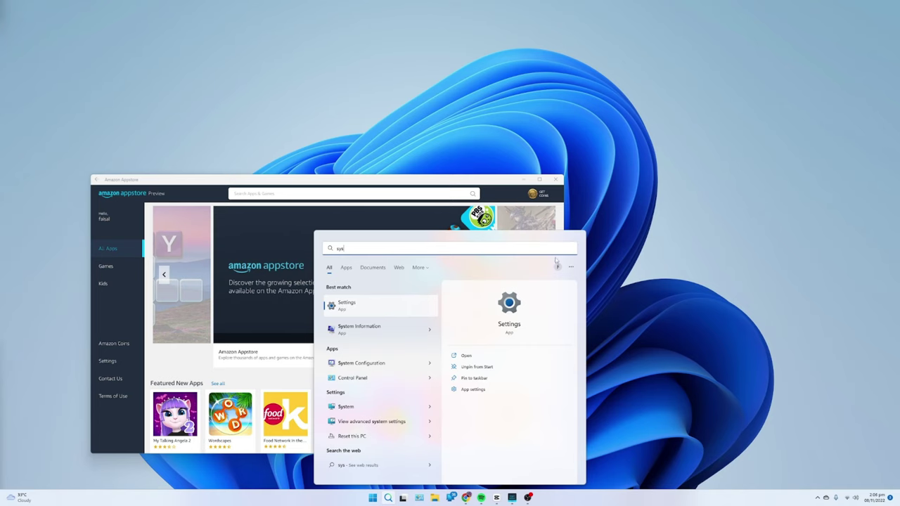
{"action": "left_click", "coordinate": [510, 304]}
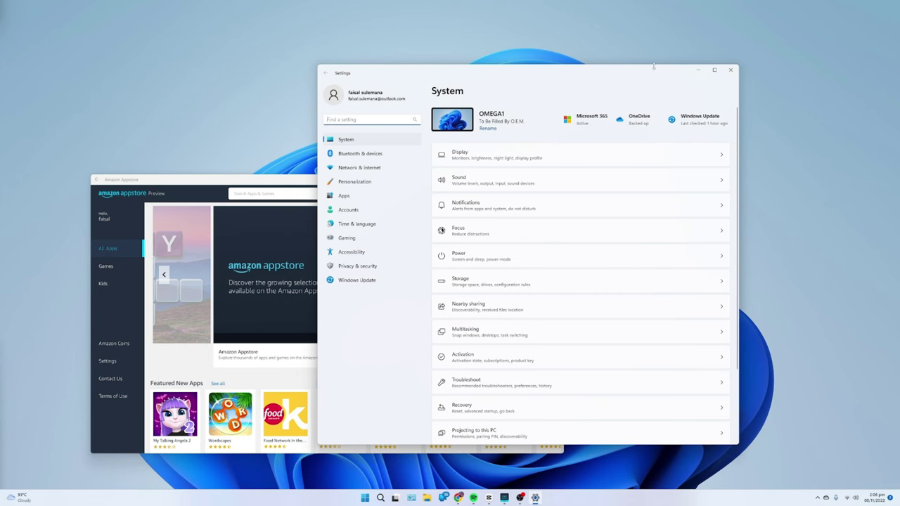
Move Settings lower and slide the Windows Central Android apps article off screen
{"action": "left_click_drag", "start_coordinate": [654, 69], "coordinate": [696, 204]}
{"action": "key", "text": "alt+Tab"}
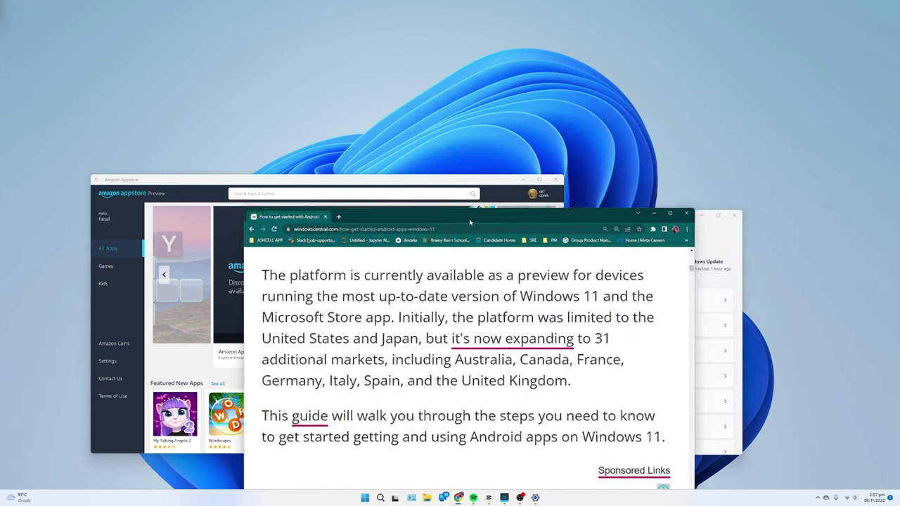
{"action": "left_click_drag", "start_coordinate": [466, 235], "coordinate": [464, 230]}
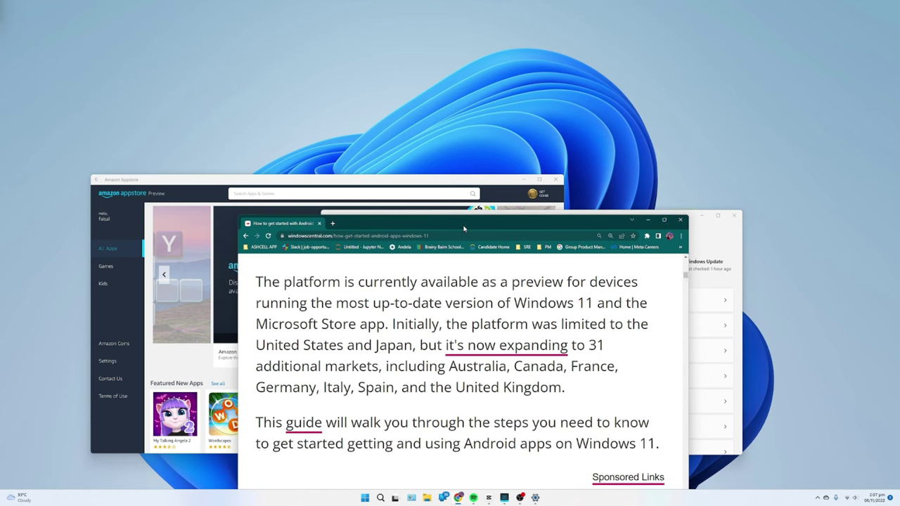
{"action": "left_click_drag", "start_coordinate": [465, 230], "coordinate": [461, 222]}
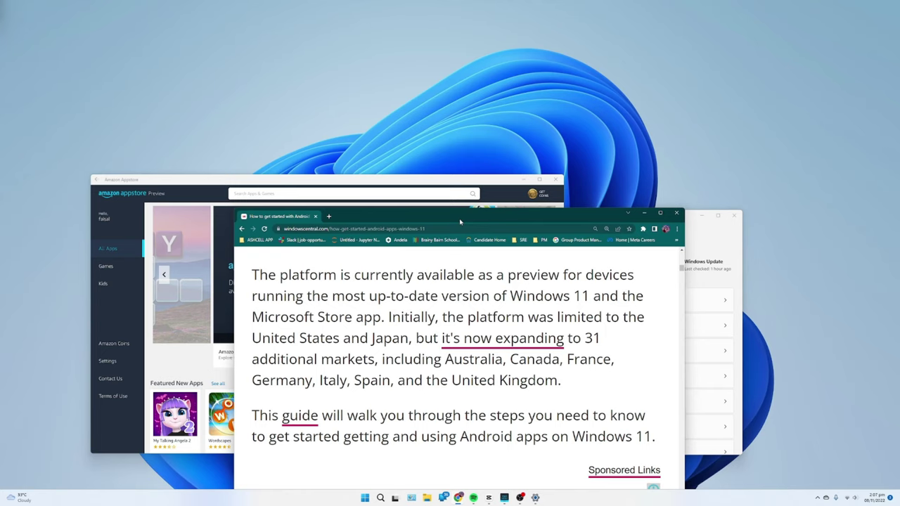
{"action": "left_click_drag", "start_coordinate": [460, 222], "coordinate": [0, 223]}
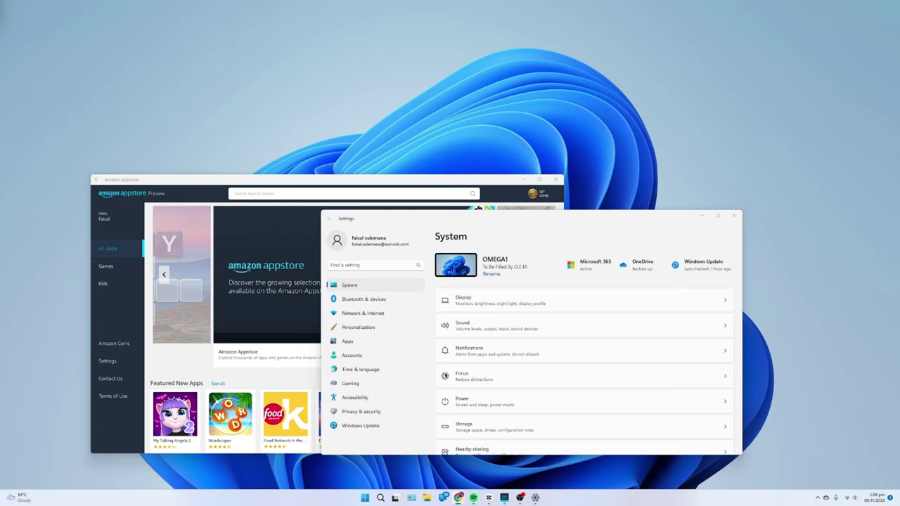
Read the article's Android app requirements, then minimize Settings and Amazon Appstore
{"action": "left_click_drag", "start_coordinate": [0, 262], "coordinate": [410, 128]}
{"action": "scroll", "coordinate": [423, 230], "scroll_direction": "down", "scroll_amount": 1}
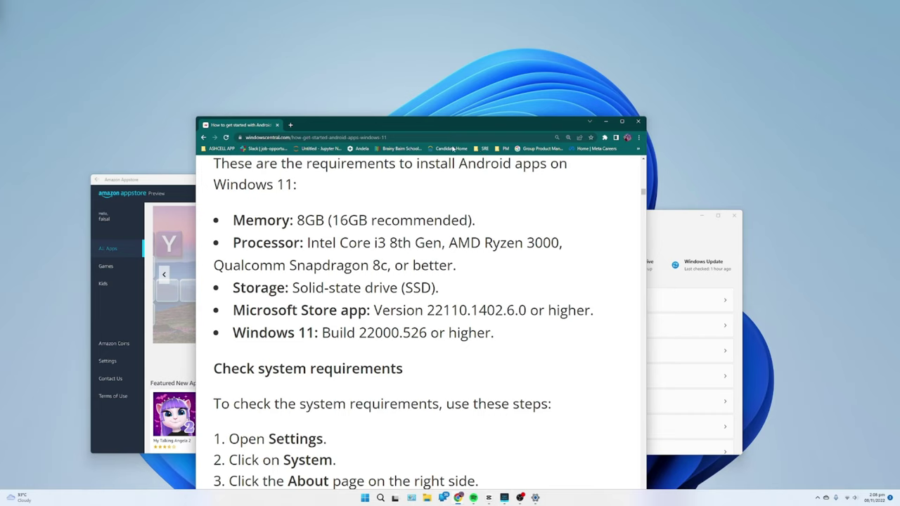
{"action": "left_click", "coordinate": [700, 216]}
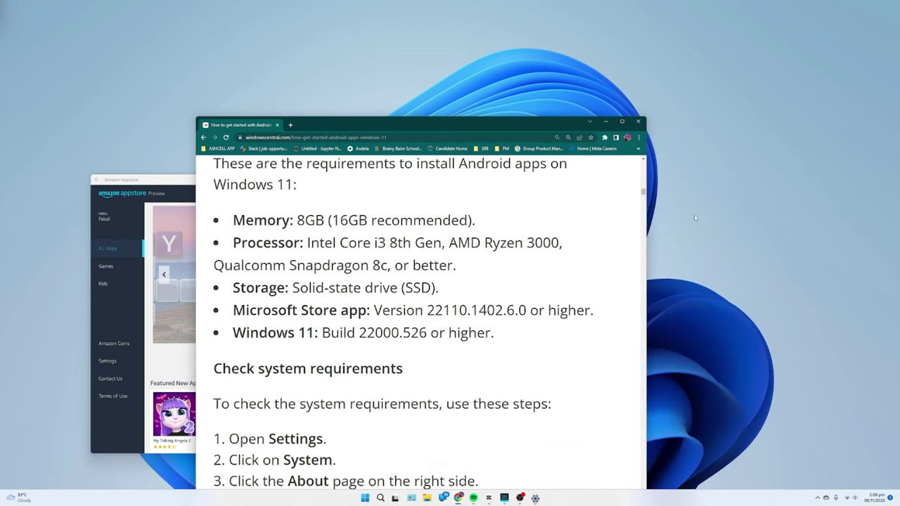
{"action": "left_click", "coordinate": [156, 185]}
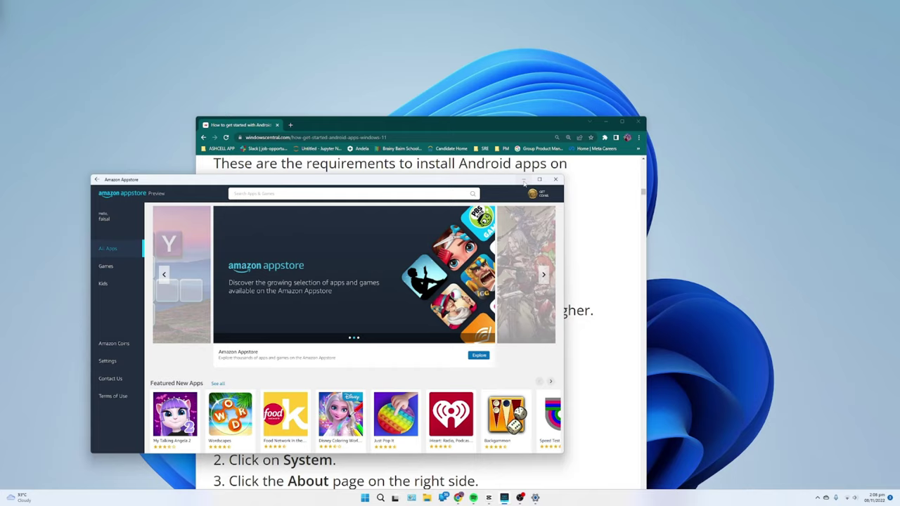
{"action": "left_click", "coordinate": [524, 183]}
{"action": "left_click_drag", "start_coordinate": [489, 125], "coordinate": [331, 136]}
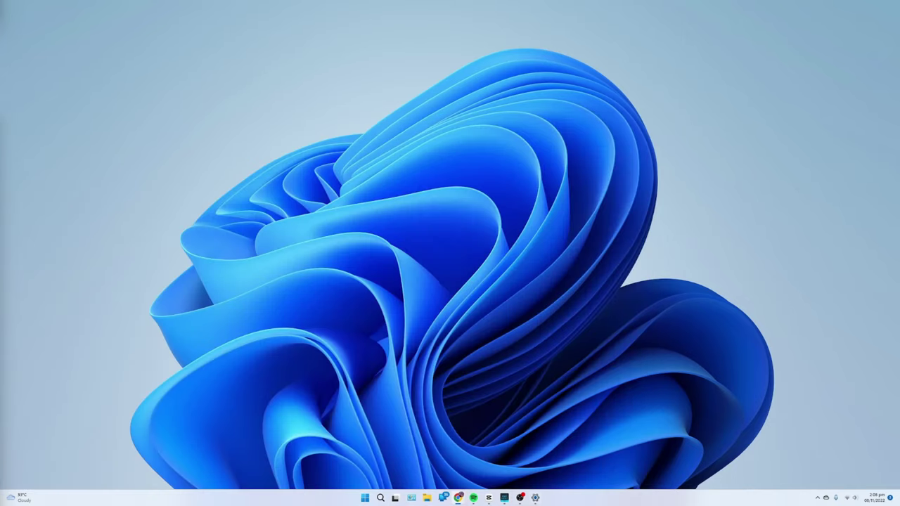
Compare the About page specs (16 GB RAM, build 22621.675) with the article's requirements
{"action": "left_click", "coordinate": [535, 498]}
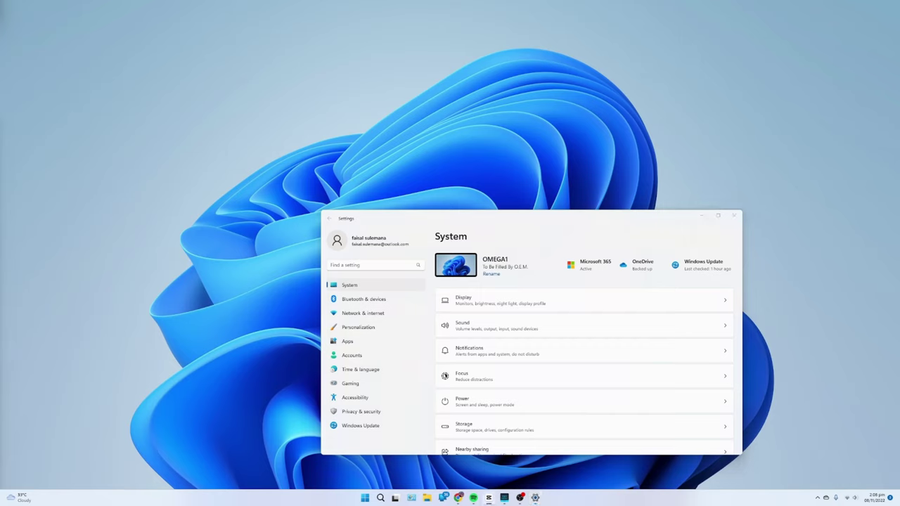
{"action": "scroll", "coordinate": [582, 366], "scroll_direction": "down", "scroll_amount": 5}
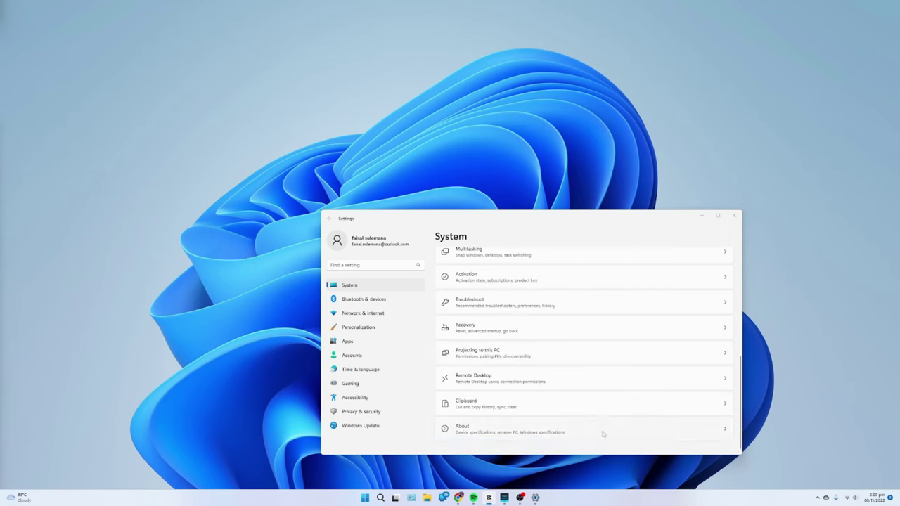
{"action": "left_click", "coordinate": [603, 434]}
{"action": "scroll", "coordinate": [603, 434], "scroll_direction": "down", "scroll_amount": 2}
{"action": "scroll", "coordinate": [602, 433], "scroll_direction": "up", "scroll_amount": 1}
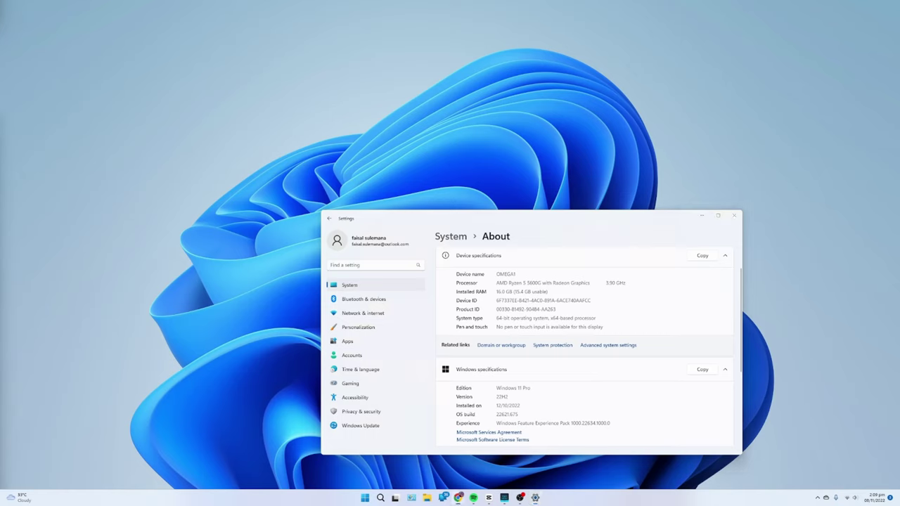
{"action": "left_click_drag", "start_coordinate": [0, 106], "coordinate": [436, 44]}
{"action": "scroll", "coordinate": [482, 205], "scroll_direction": "down", "scroll_amount": 1}
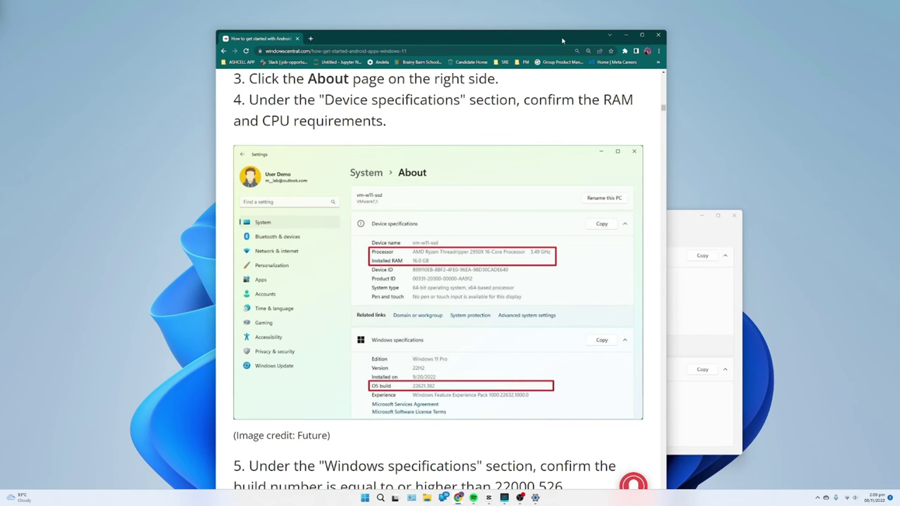
Expand Advanced storage settings and open Disks & volumes to check the drive
{"action": "left_click_drag", "start_coordinate": [493, 38], "coordinate": [0, 175]}
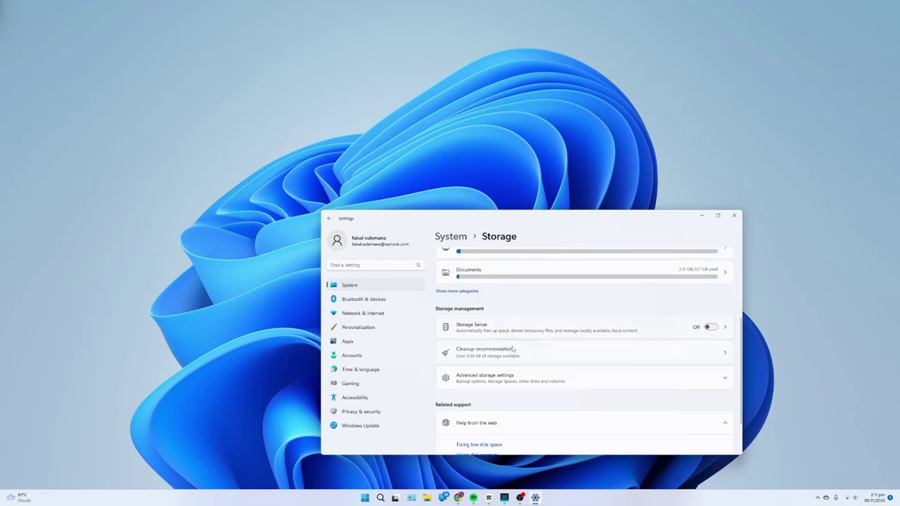
{"action": "left_click", "coordinate": [531, 384]}
{"action": "scroll", "coordinate": [531, 384], "scroll_direction": "down", "scroll_amount": 2}
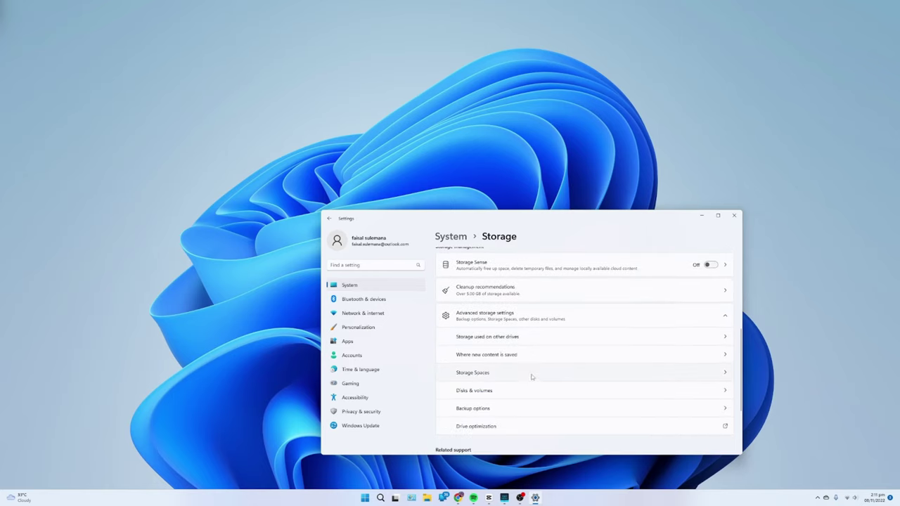
{"action": "left_click", "coordinate": [529, 391]}
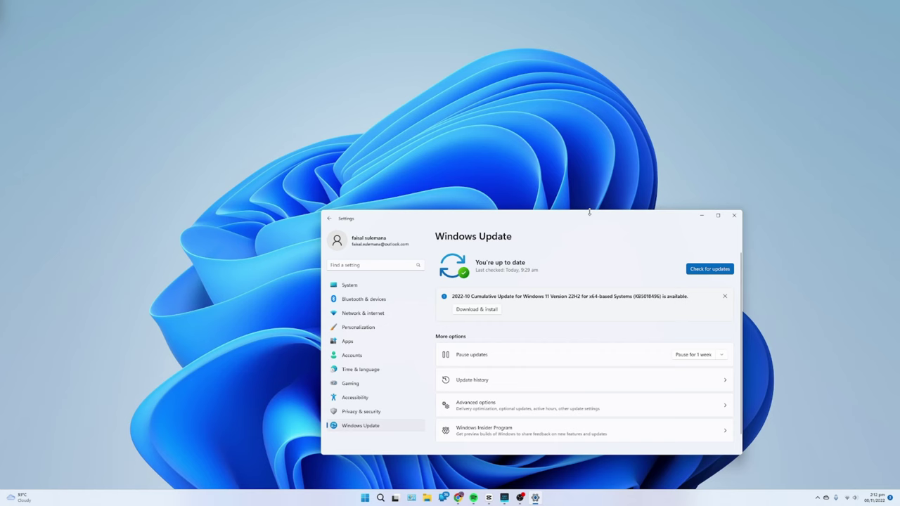
Move the Settings window up-left and check for new Windows updates
{"action": "left_click_drag", "start_coordinate": [590, 215], "coordinate": [552, 179]}
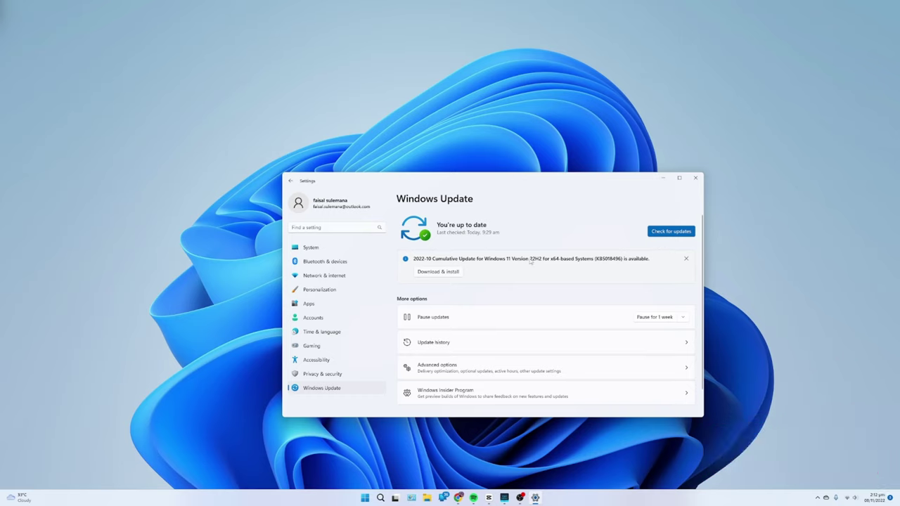
{"action": "left_click", "coordinate": [671, 231]}
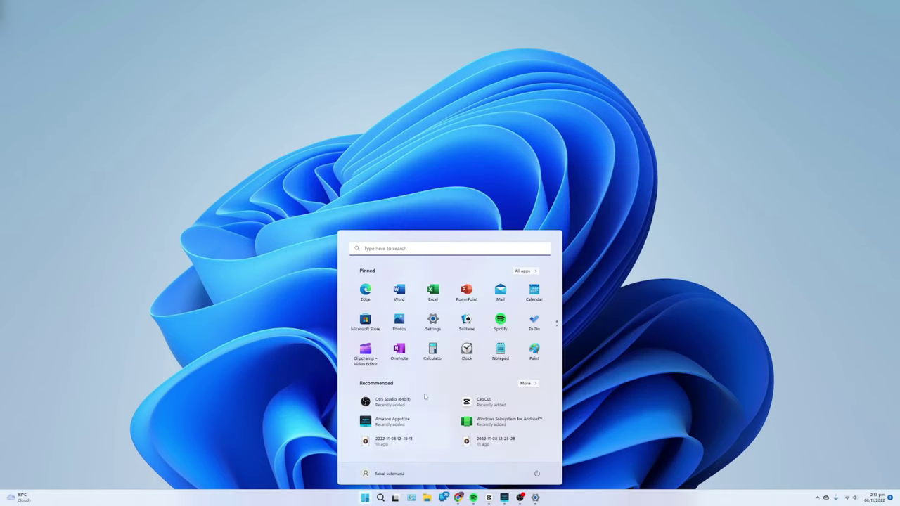
Widen Microsoft Store and download pending app updates from the Library
{"action": "left_click", "coordinate": [366, 322]}
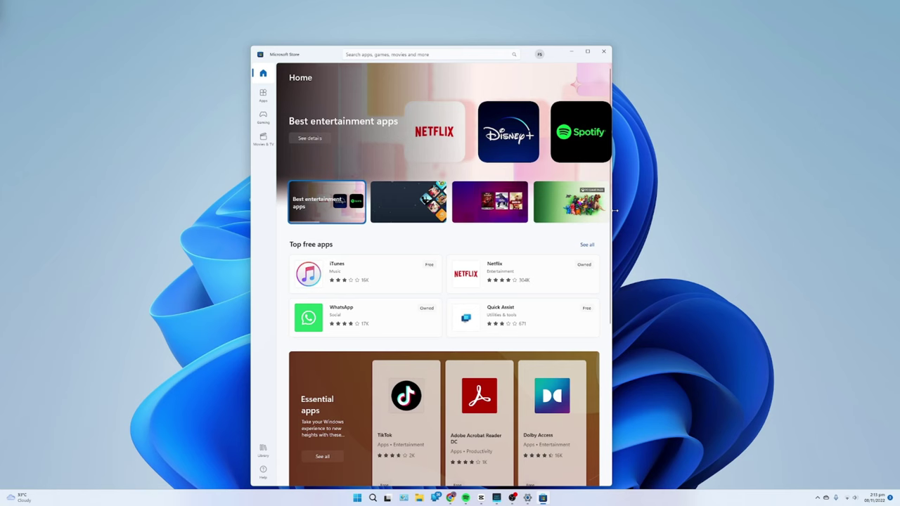
{"action": "left_click_drag", "start_coordinate": [614, 210], "coordinate": [763, 217]}
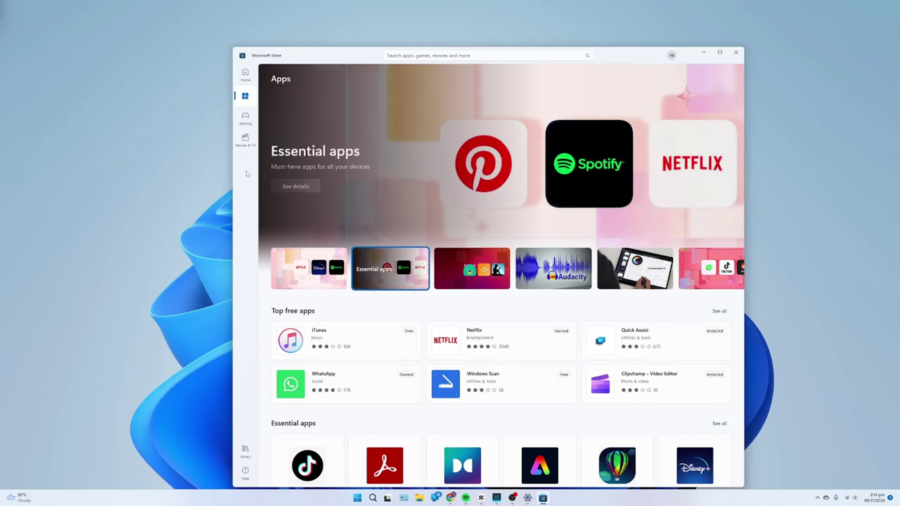
{"action": "left_click", "coordinate": [245, 452]}
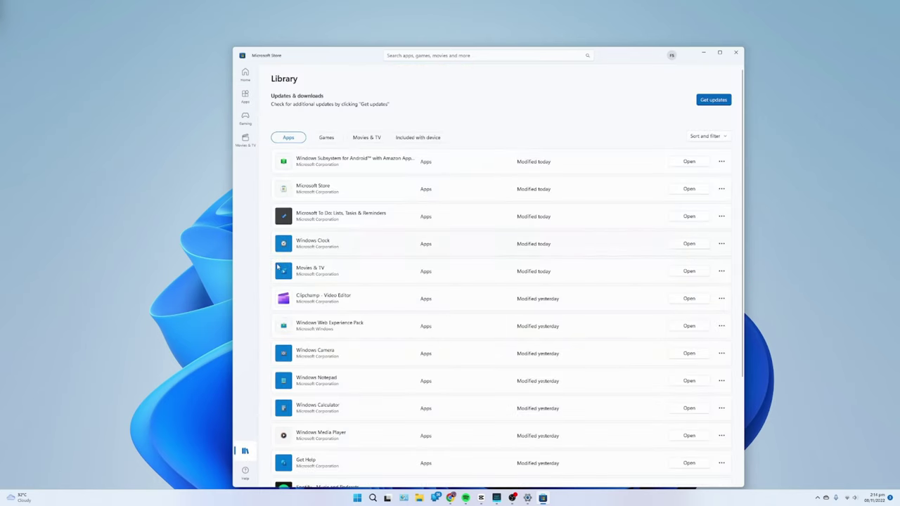
{"action": "left_click", "coordinate": [713, 101]}
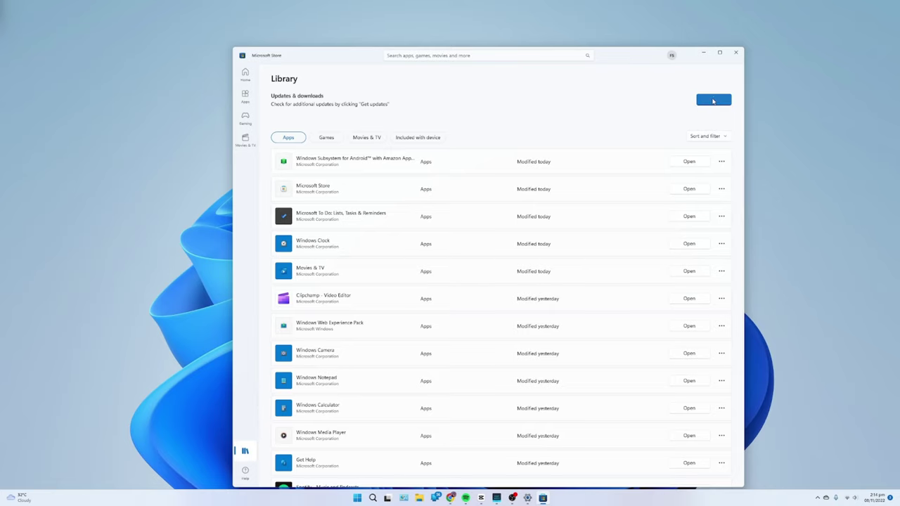
Open the Store's App settings (version 22209.1401.17.0) and bring the virtualization guide into view
{"action": "left_click", "coordinate": [672, 55]}
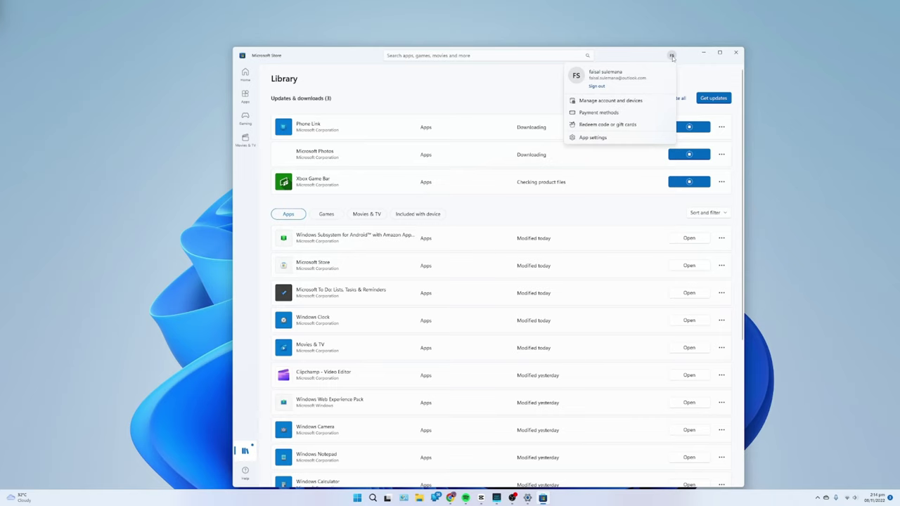
{"action": "left_click", "coordinate": [609, 140]}
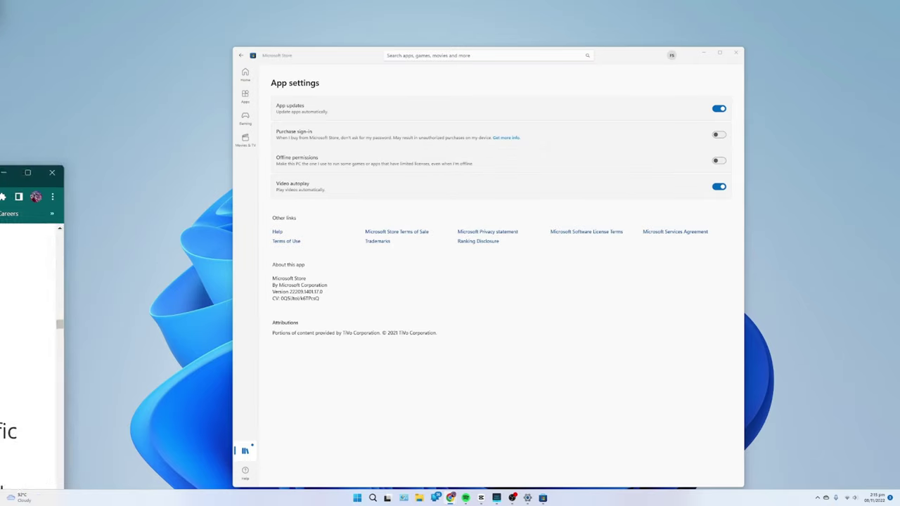
{"action": "left_click_drag", "start_coordinate": [0, 172], "coordinate": [537, 81]}
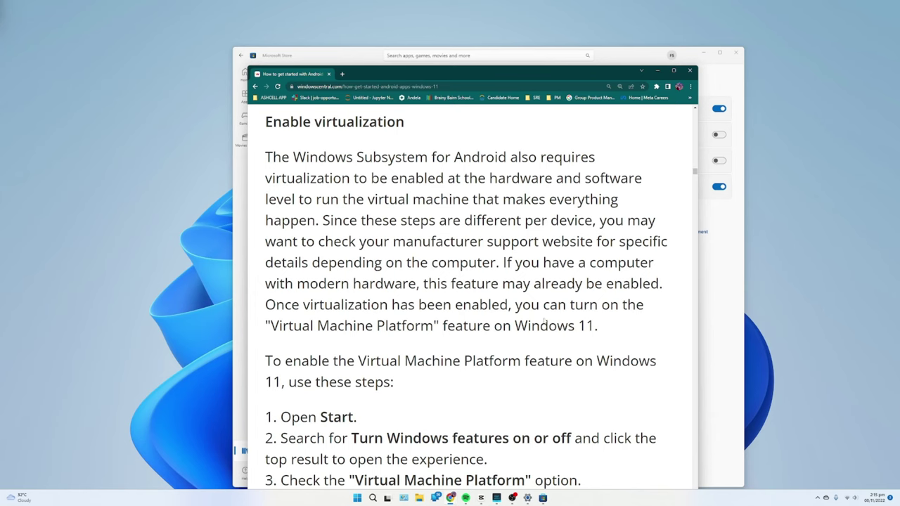
Read the virtualization steps, then minimize Chrome and close Microsoft Store
{"action": "scroll", "coordinate": [463, 331], "scroll_direction": "down", "scroll_amount": 2}
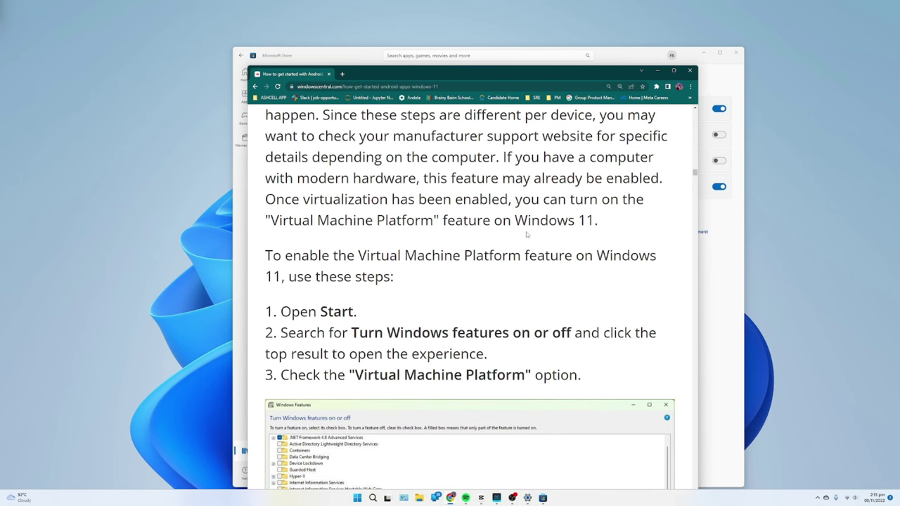
{"action": "scroll", "coordinate": [528, 235], "scroll_direction": "up", "scroll_amount": 1}
{"action": "scroll", "coordinate": [524, 236], "scroll_direction": "up", "scroll_amount": 1}
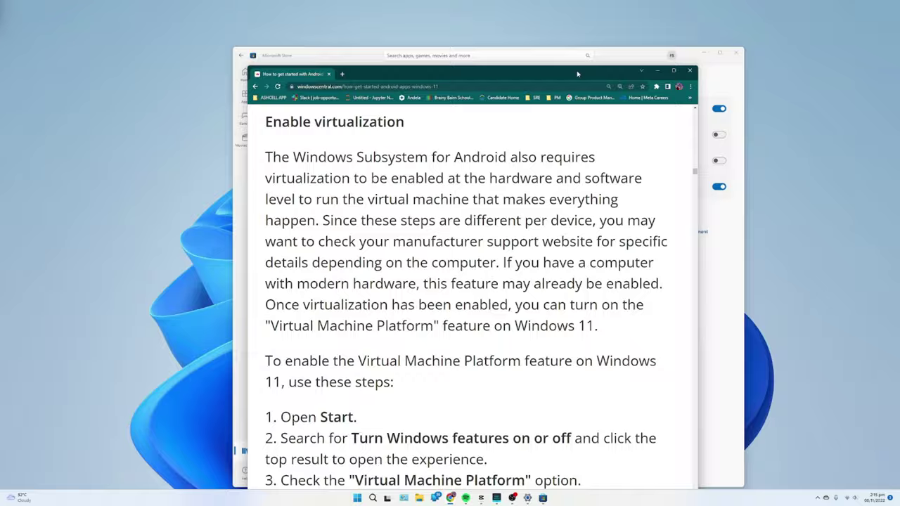
{"action": "left_click", "coordinate": [656, 70]}
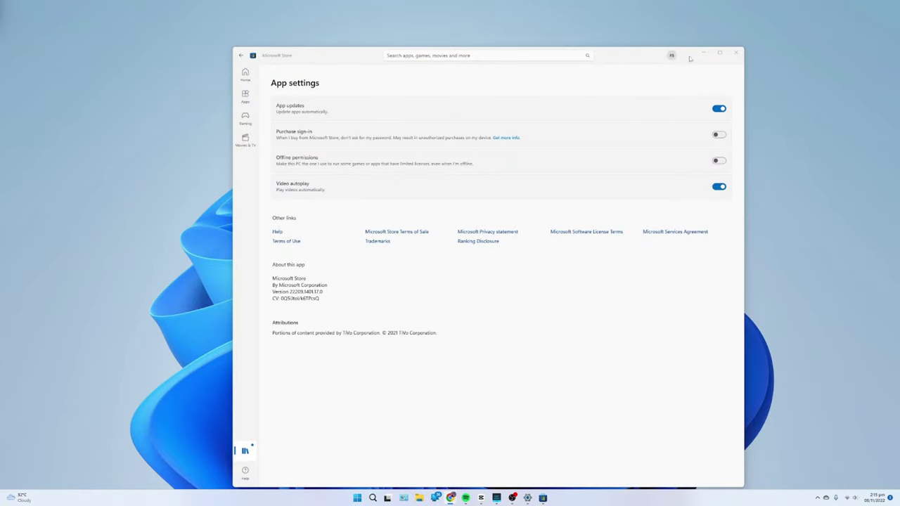
{"action": "left_click", "coordinate": [736, 52]}
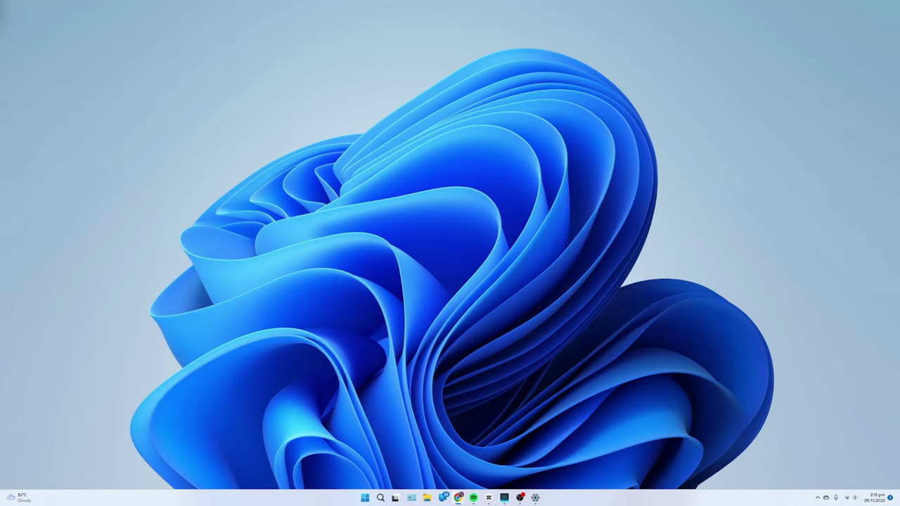
Tick Virtual Machine Platform in Turn Windows features on or off and apply it
{"action": "left_click", "coordinate": [364, 497]}
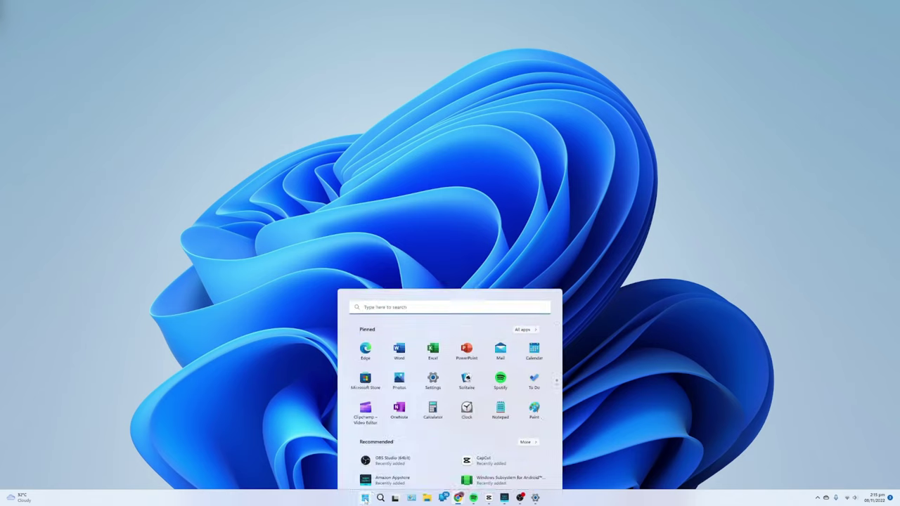
{"action": "left_click", "coordinate": [443, 248]}
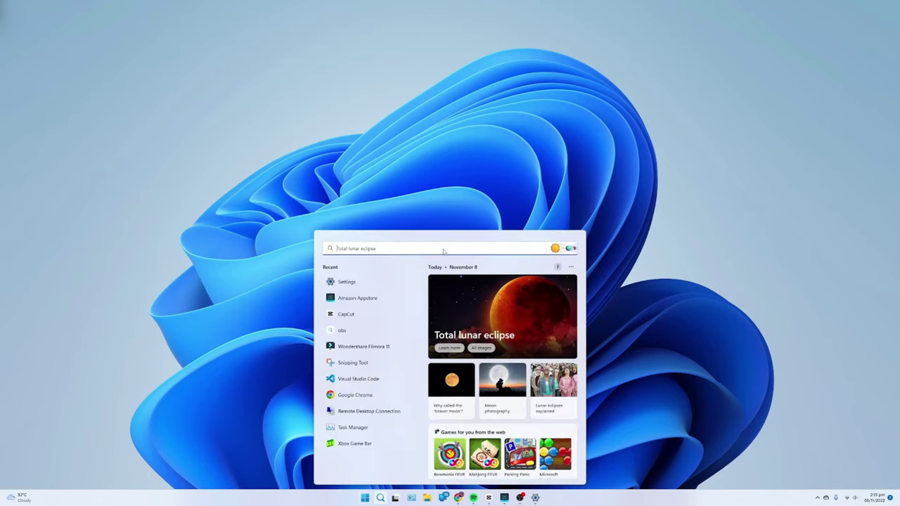
{"action": "type", "text": "turn"}
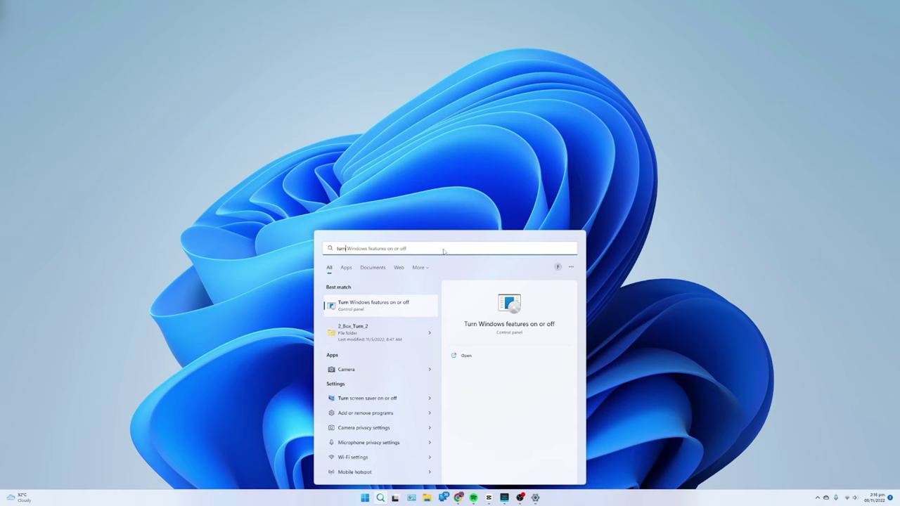
{"action": "key", "text": "Tab"}
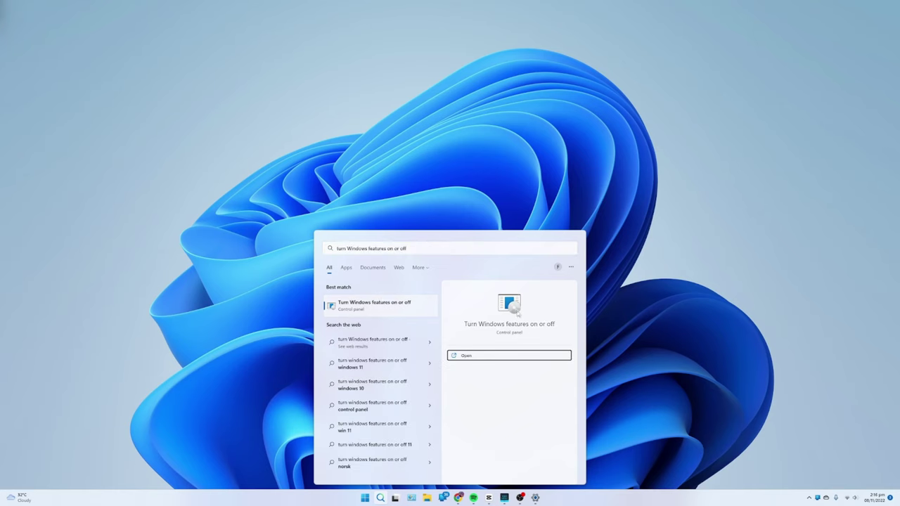
{"action": "key", "text": "Return"}
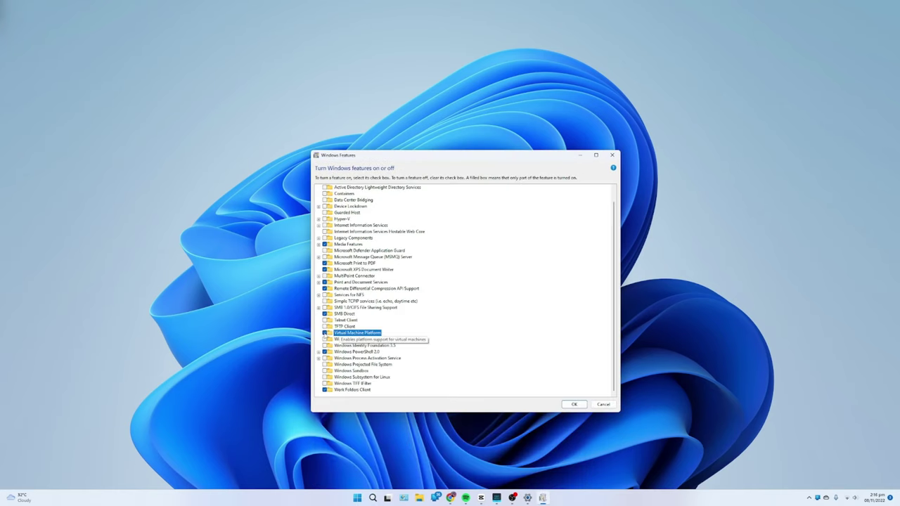
{"action": "left_click", "coordinate": [325, 333]}
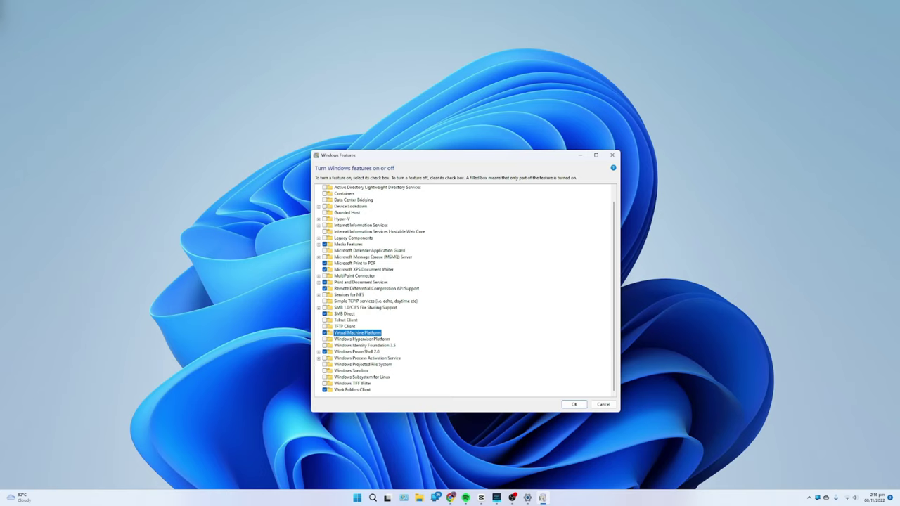
{"action": "left_click", "coordinate": [574, 405]}
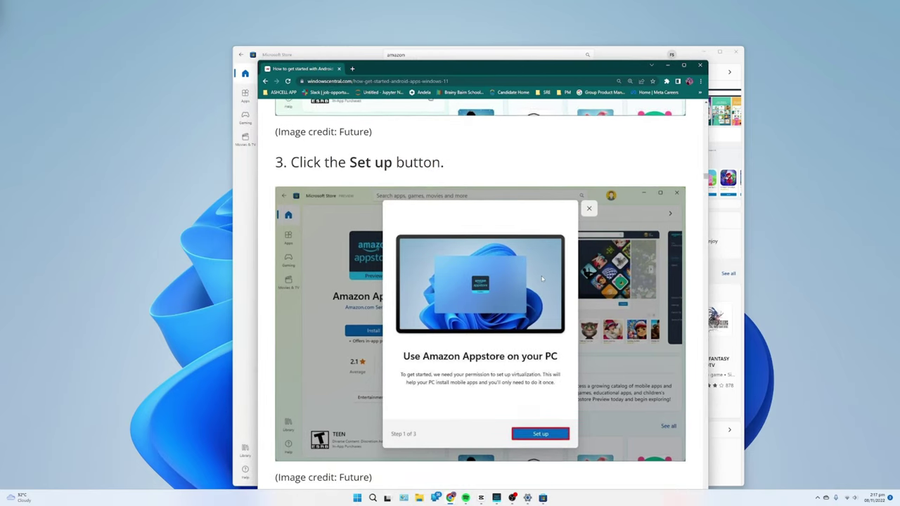
Finish reading the widened Android setup guide, then return to the Store's Amazon Appstore page
{"action": "scroll", "coordinate": [531, 325], "scroll_direction": "down", "scroll_amount": 2}
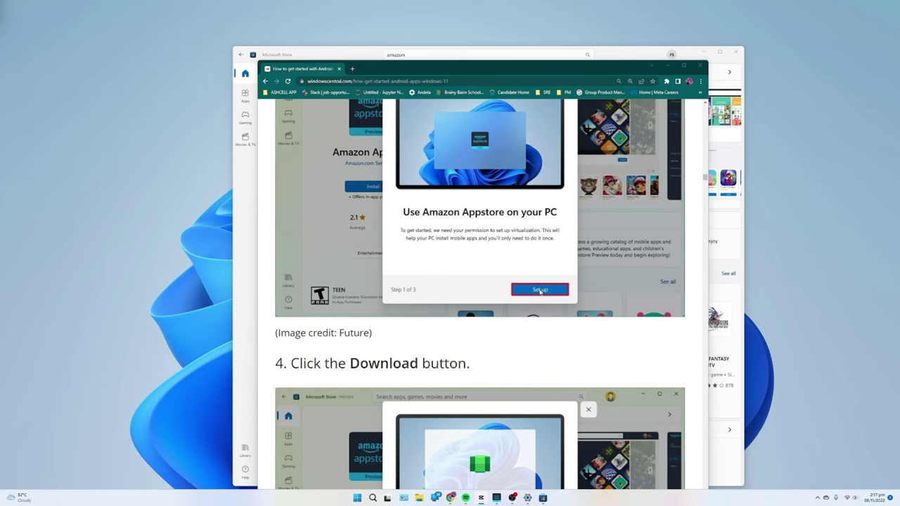
{"action": "scroll", "coordinate": [507, 288], "scroll_direction": "down", "scroll_amount": 4}
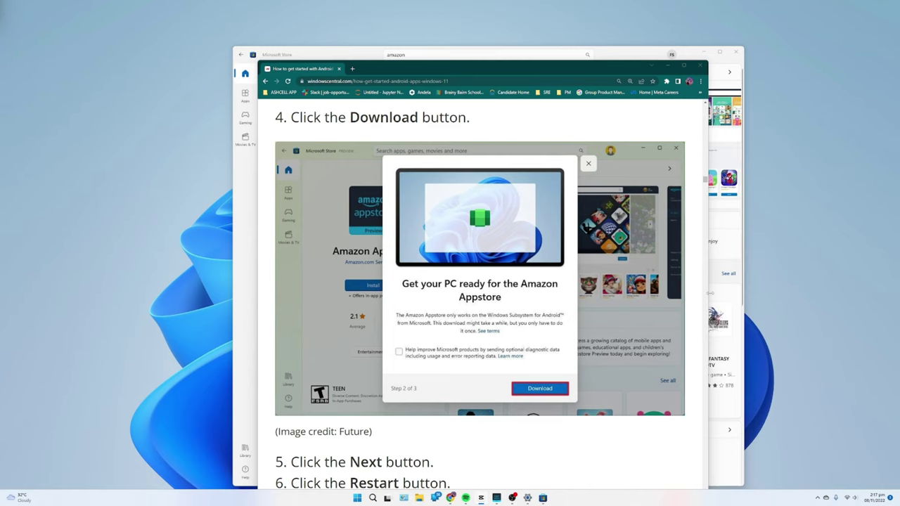
{"action": "left_click_drag", "start_coordinate": [707, 295], "coordinate": [743, 296]}
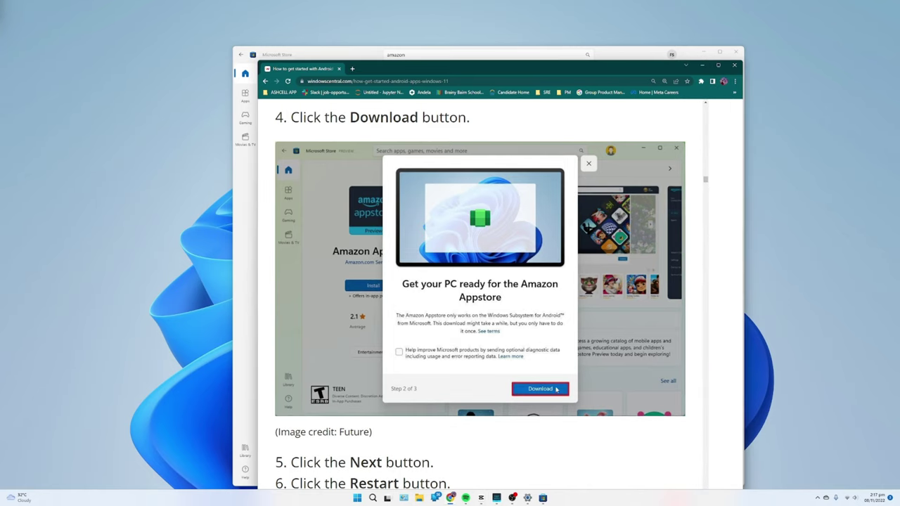
{"action": "scroll", "coordinate": [555, 385], "scroll_direction": "down", "scroll_amount": 3}
{"action": "scroll", "coordinate": [556, 384], "scroll_direction": "down", "scroll_amount": 2}
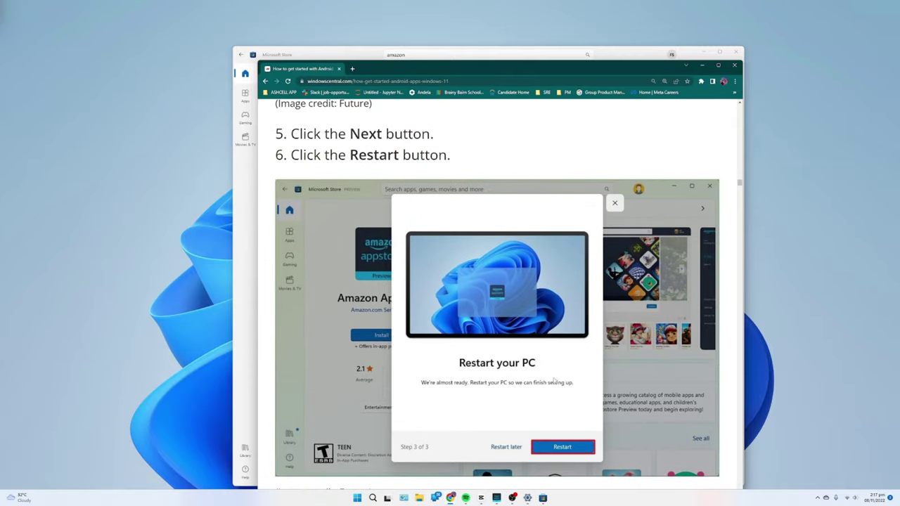
{"action": "scroll", "coordinate": [558, 382], "scroll_direction": "down", "scroll_amount": 1}
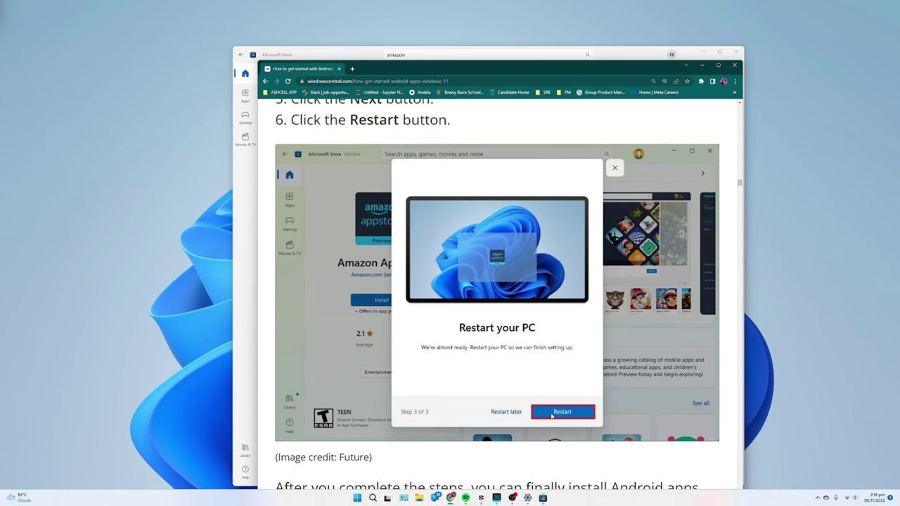
{"action": "scroll", "coordinate": [552, 415], "scroll_direction": "down", "scroll_amount": 2}
{"action": "key", "text": "alt+Tab"}
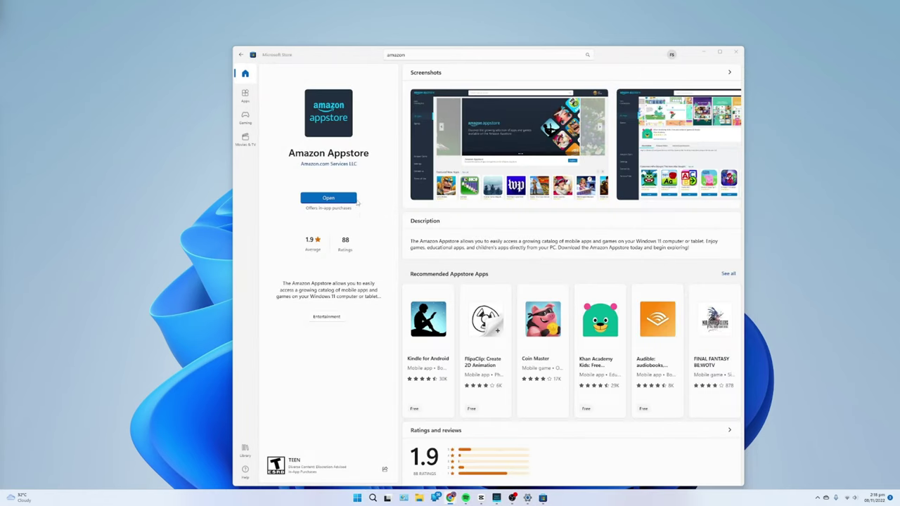
Launch Amazon Appstore and install Classic Chess from the chess results
{"action": "left_click", "coordinate": [336, 203]}
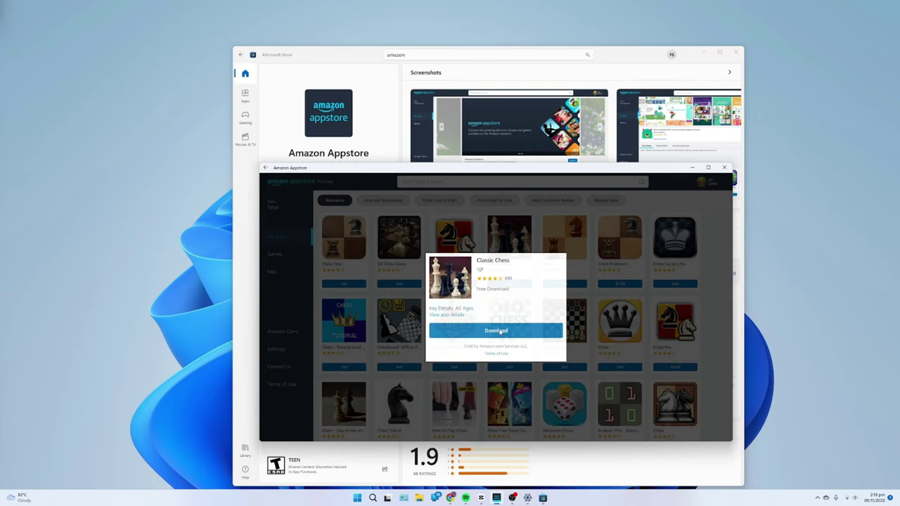
{"action": "left_click", "coordinate": [497, 331]}
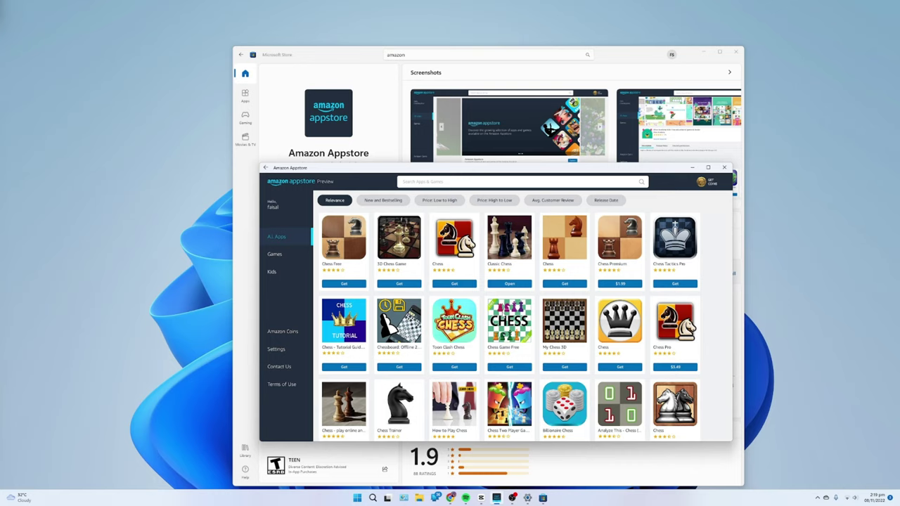
Open Classic Chess and give it location access 'Allow all the time'
{"action": "left_click", "coordinate": [509, 283]}
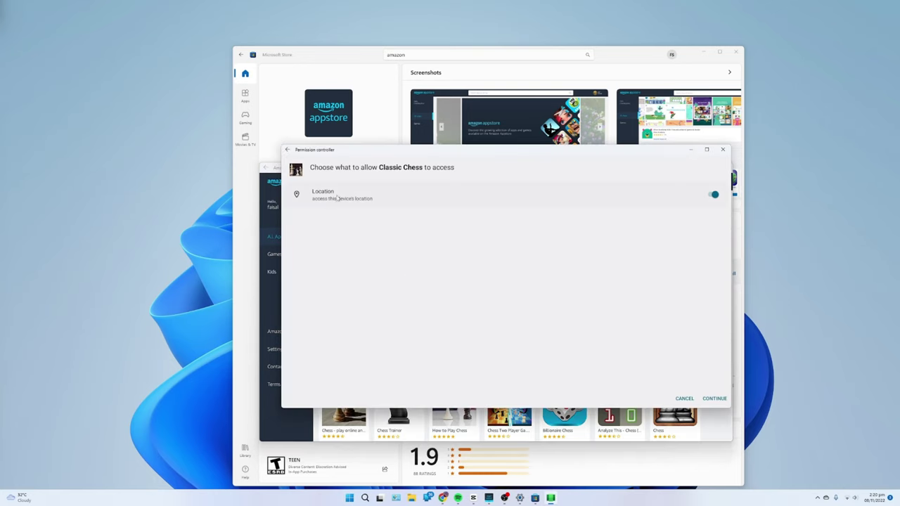
{"action": "left_click", "coordinate": [341, 196]}
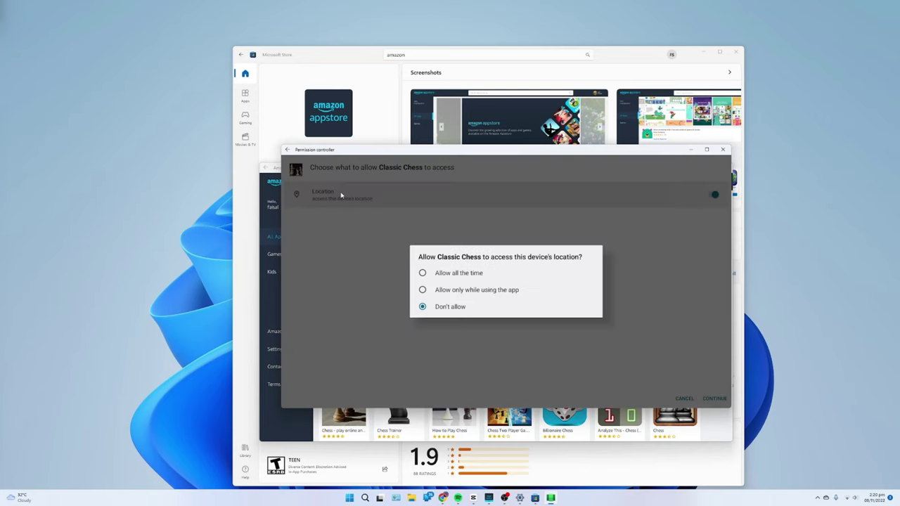
{"action": "left_click", "coordinate": [430, 274]}
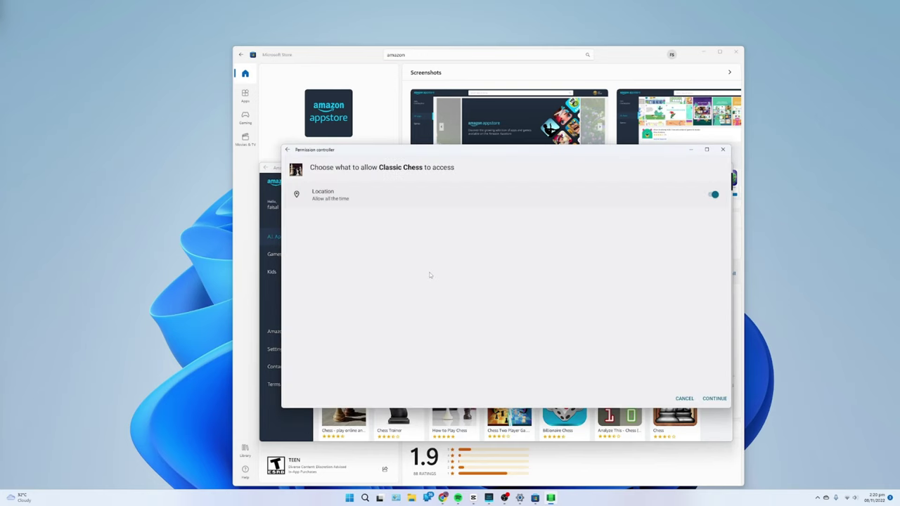
{"action": "left_click", "coordinate": [712, 398]}
Play an opening move with the g1 knight, then restore the chess window
{"action": "left_click", "coordinate": [606, 181]}
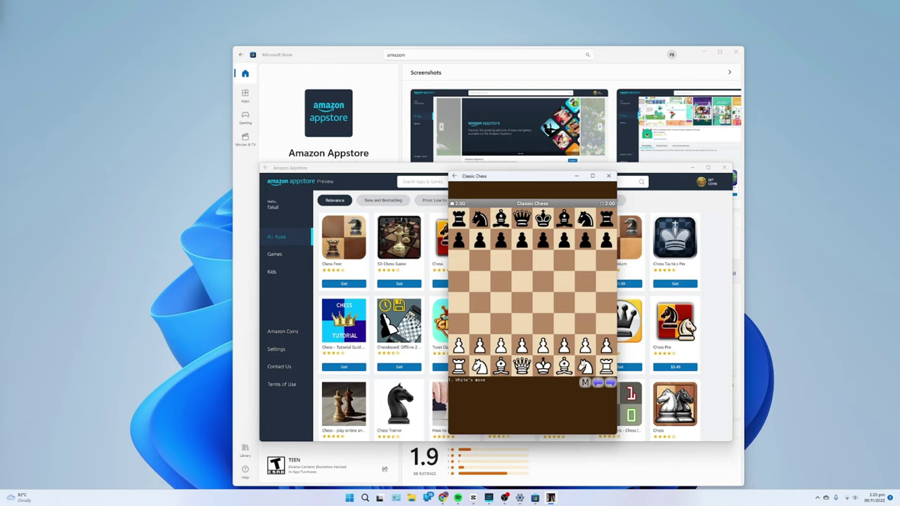
{"action": "left_click", "coordinate": [585, 365]}
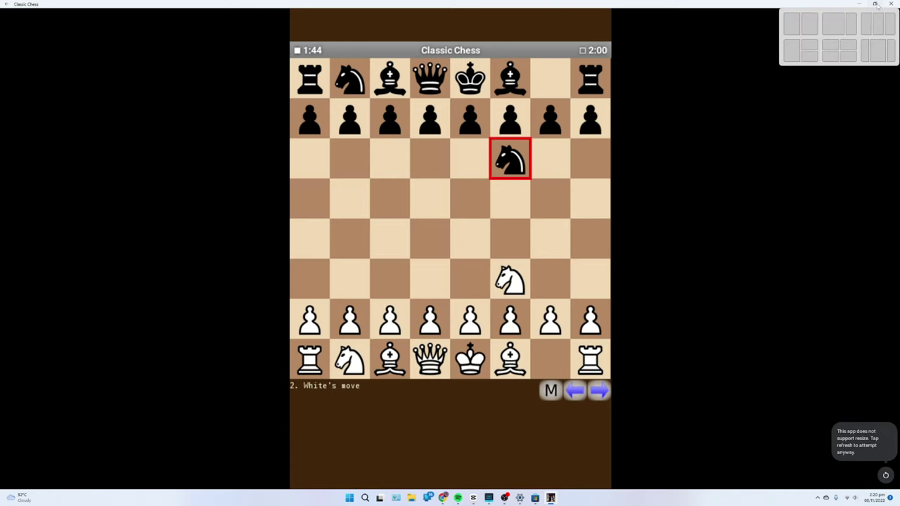
{"action": "left_click", "coordinate": [875, 4]}
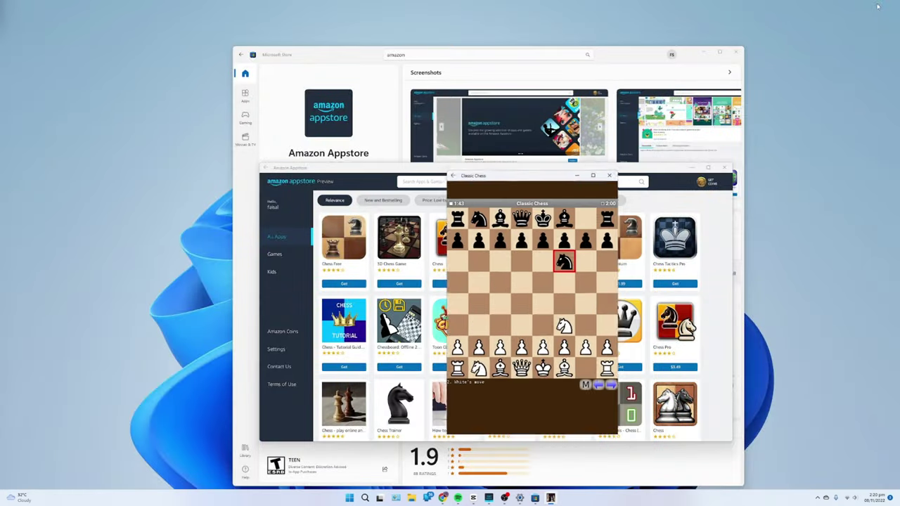
Close Classic Chess, relaunch it from Start's recommended items, and close it again
{"action": "key", "text": "alt+F4"}
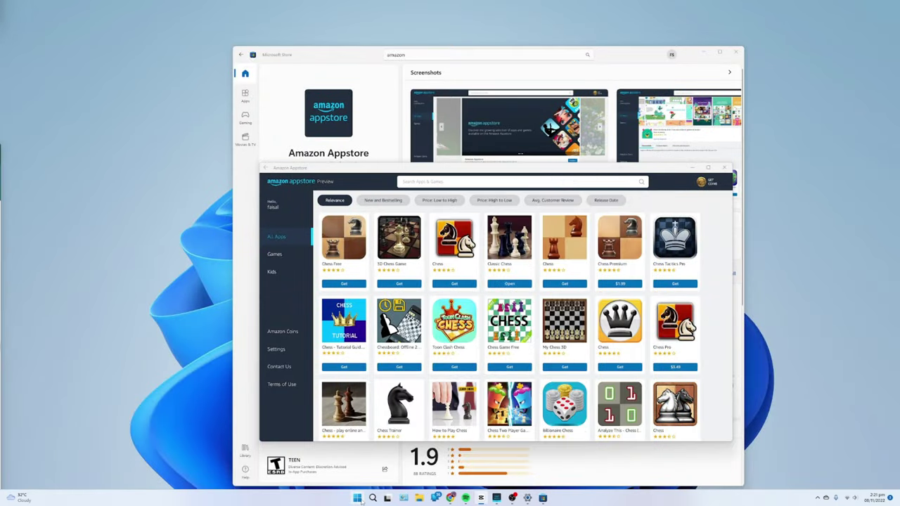
{"action": "key", "text": "super"}
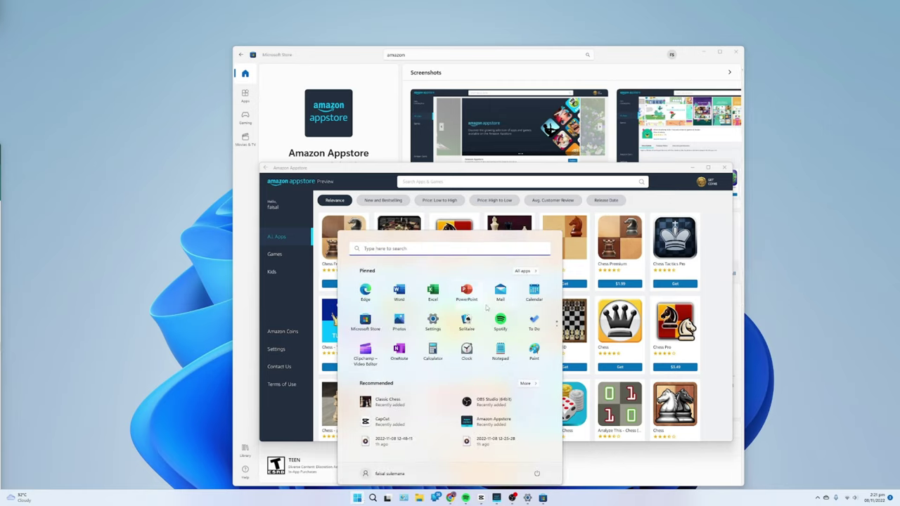
{"action": "scroll", "coordinate": [443, 320], "scroll_direction": "down", "scroll_amount": 1}
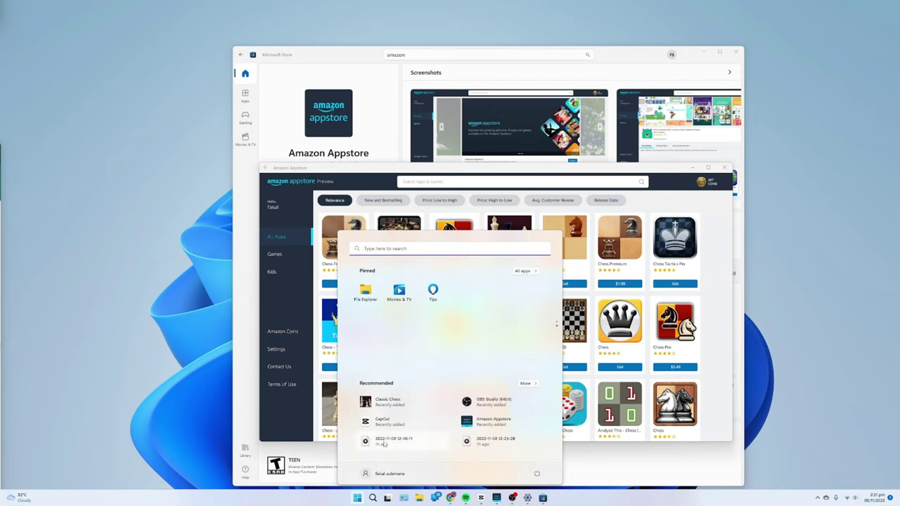
{"action": "left_click", "coordinate": [528, 384]}
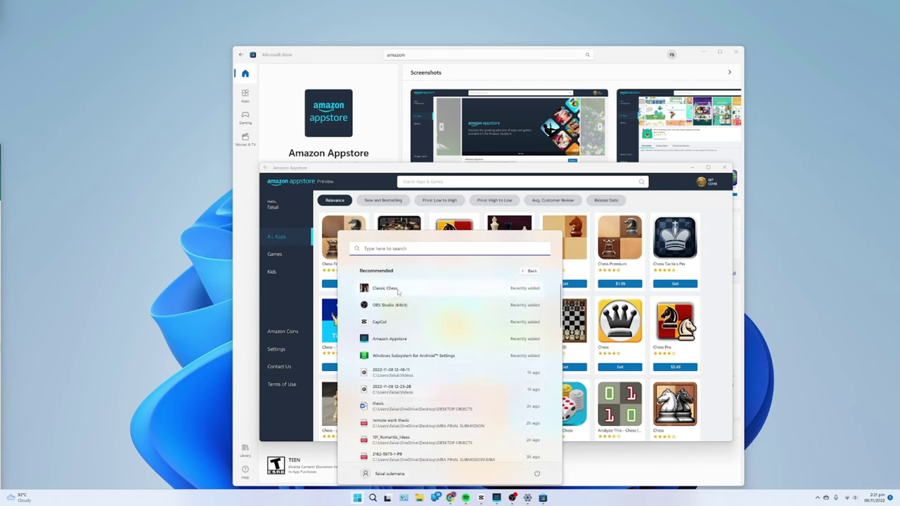
{"action": "left_click", "coordinate": [398, 292]}
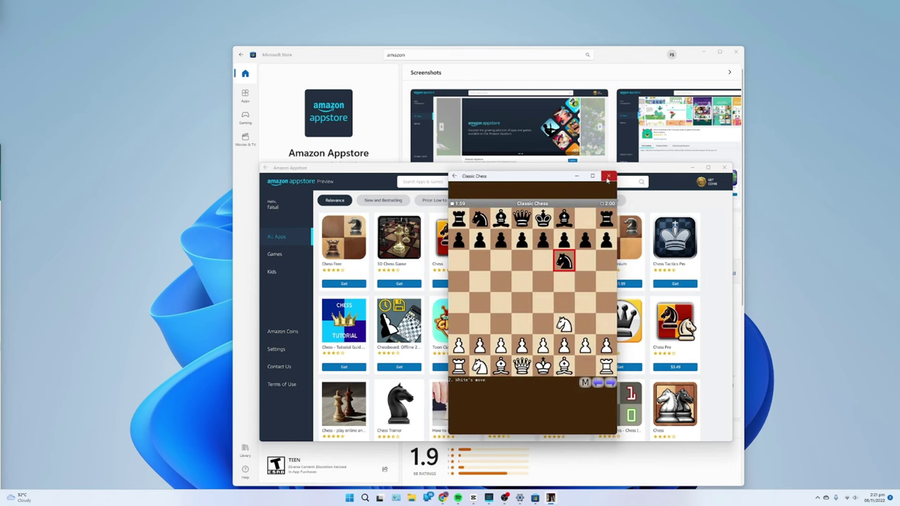
{"action": "left_click", "coordinate": [609, 179]}
Show the All apps list in the Start menu
{"action": "key", "text": "super"}
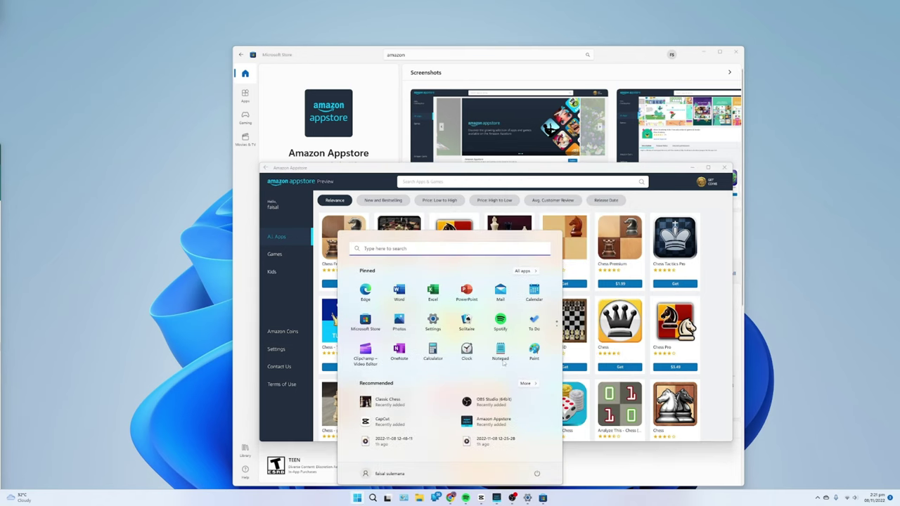
{"action": "left_click", "coordinate": [524, 271]}
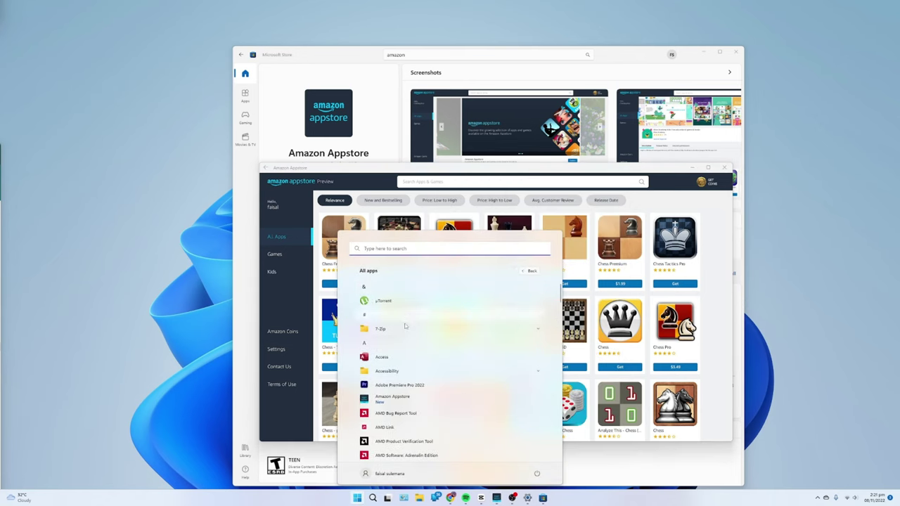
{"action": "scroll", "coordinate": [408, 338], "scroll_direction": "down", "scroll_amount": 2}
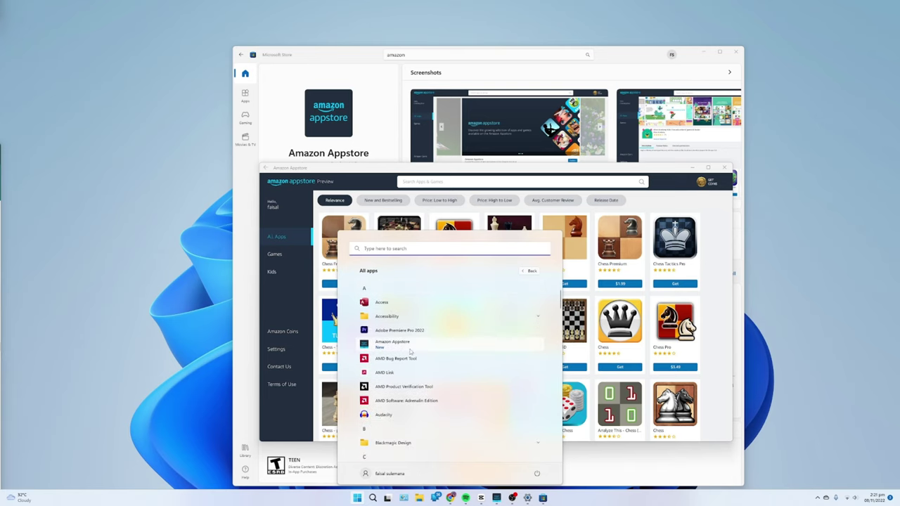
Search for 'chess' and uninstall Classic Chess, confirming the removal
{"action": "scroll", "coordinate": [410, 352], "scroll_direction": "up", "scroll_amount": 2}
{"action": "left_click", "coordinate": [411, 252]}
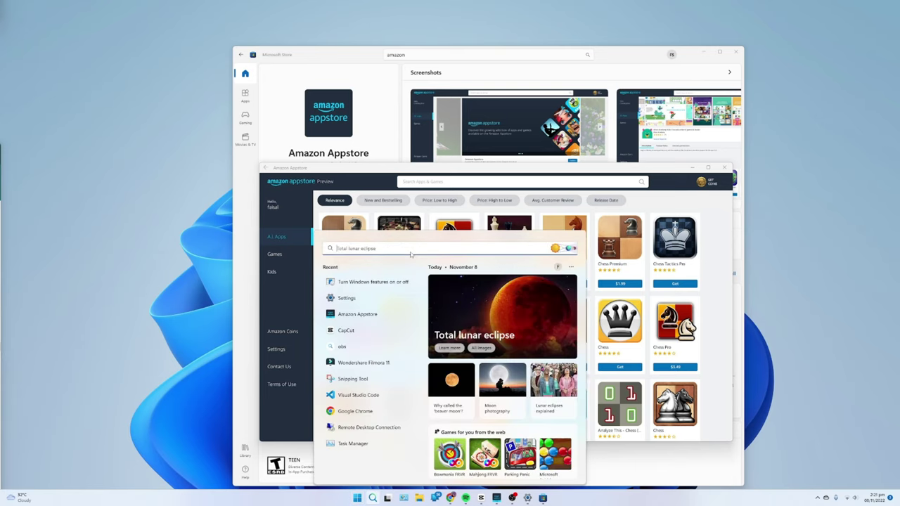
{"action": "type", "text": "chess"}
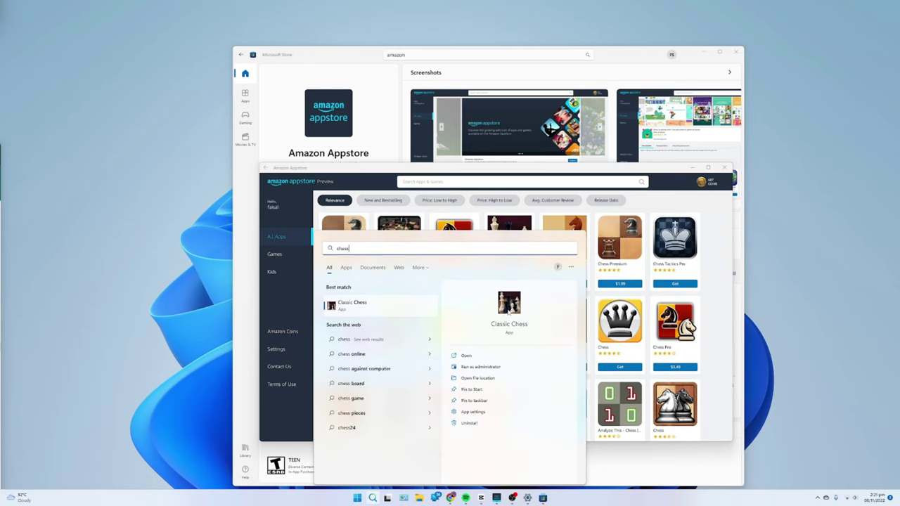
{"action": "left_click", "coordinate": [471, 424]}
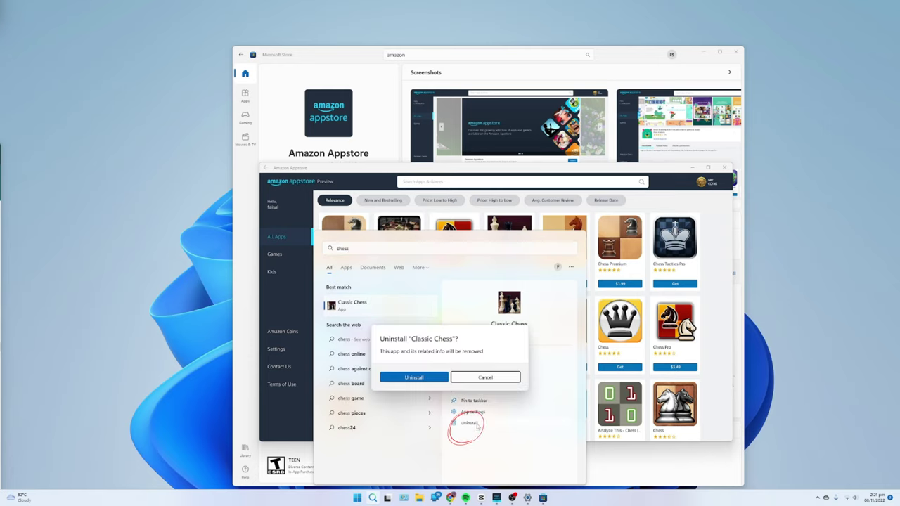
{"action": "left_click", "coordinate": [422, 380]}
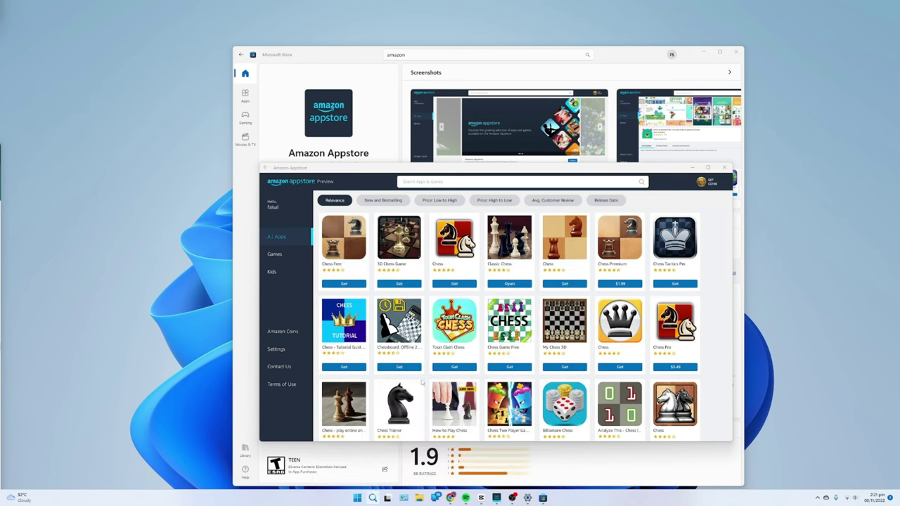